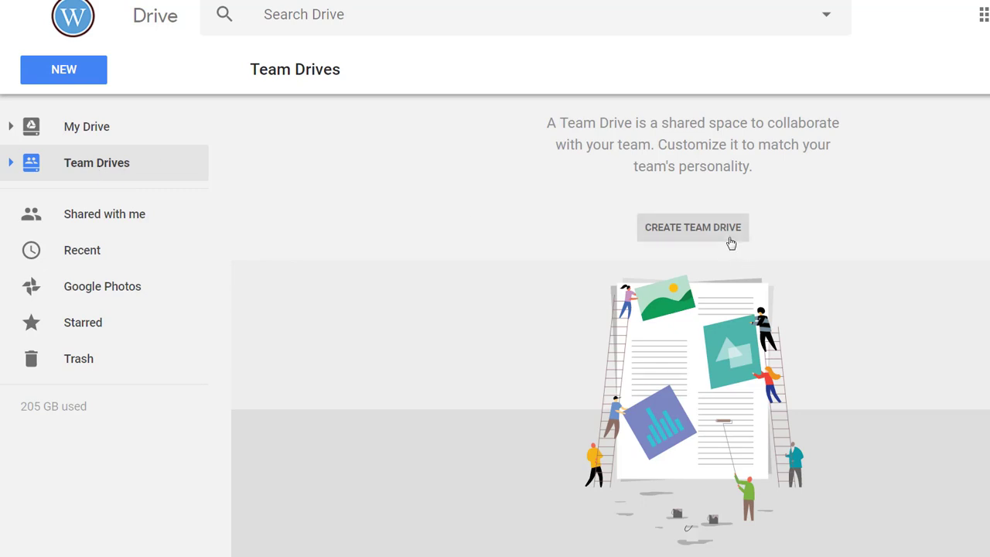
Step: Create a new Team Drive named "Visible Thinking Cohort"
{"action": "left_click", "coordinate": [104, 126]}
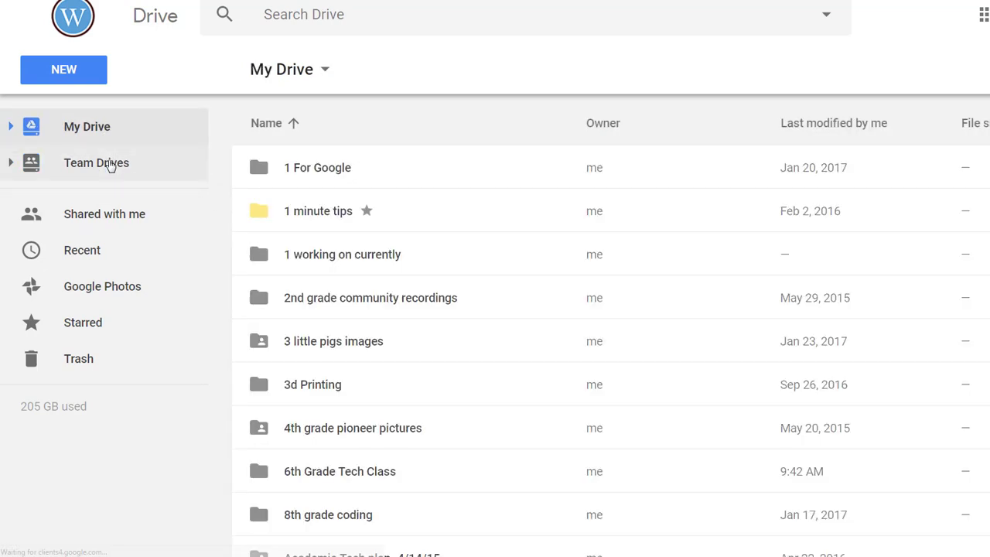
{"action": "left_click", "coordinate": [106, 161]}
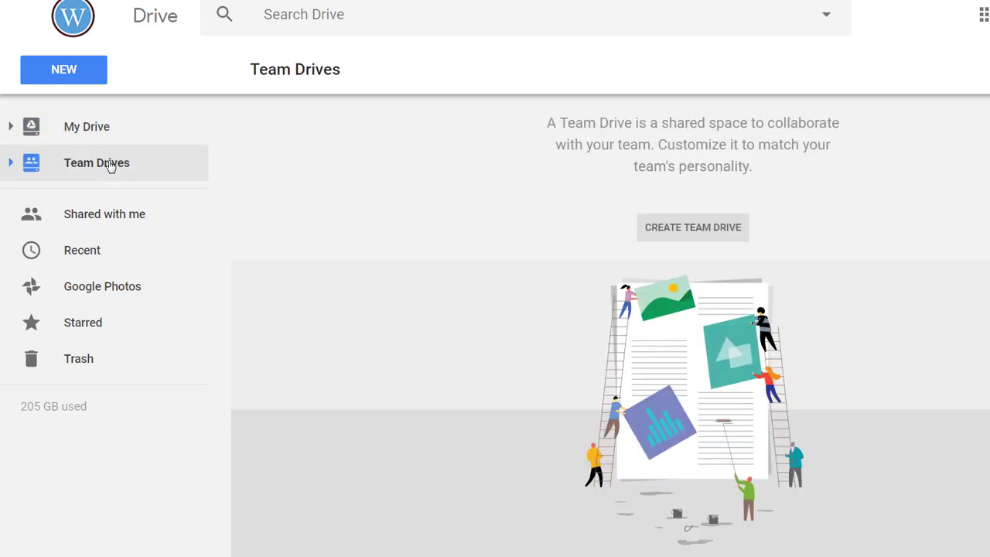
{"action": "left_click", "coordinate": [704, 232]}
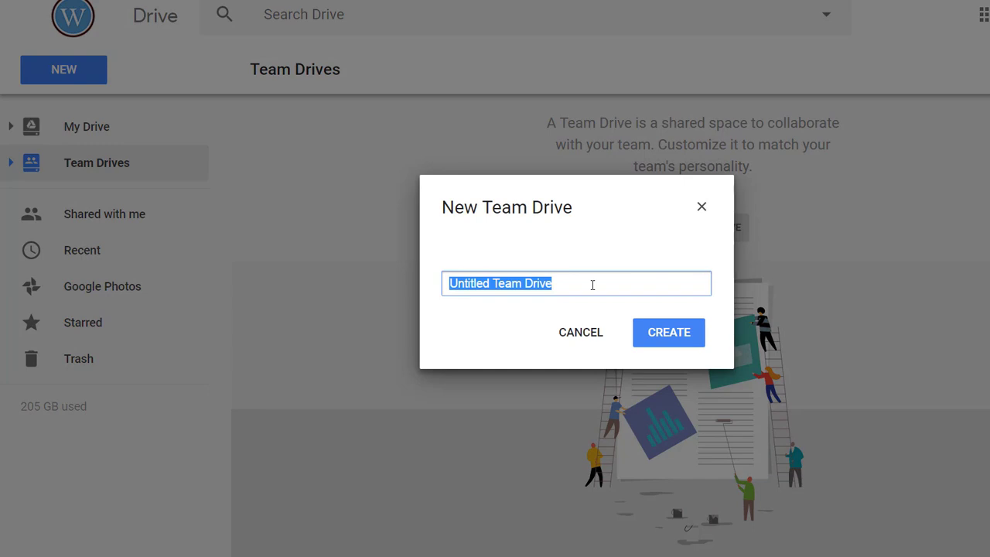
{"action": "type", "text": "Vi"}
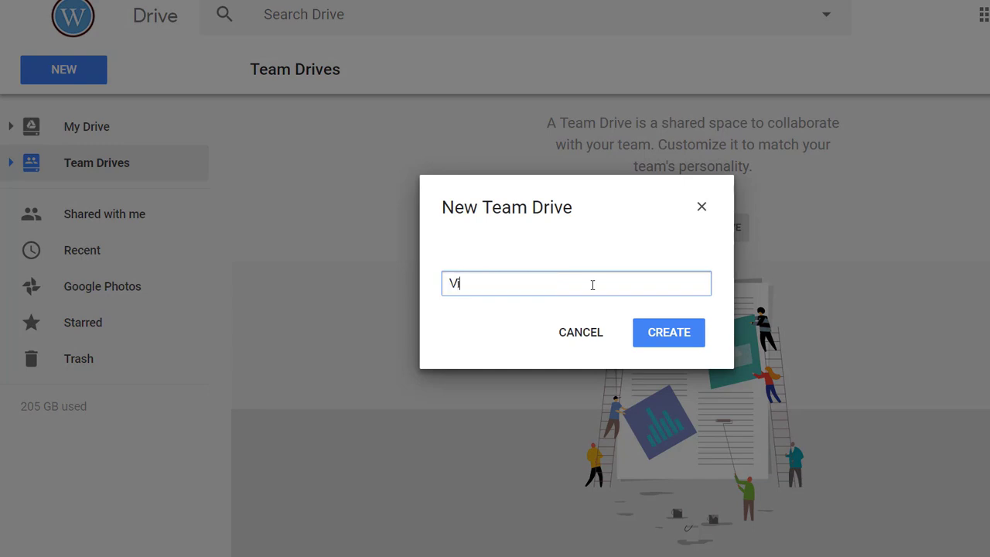
{"action": "type", "text": "sible Thinking Cohort"}
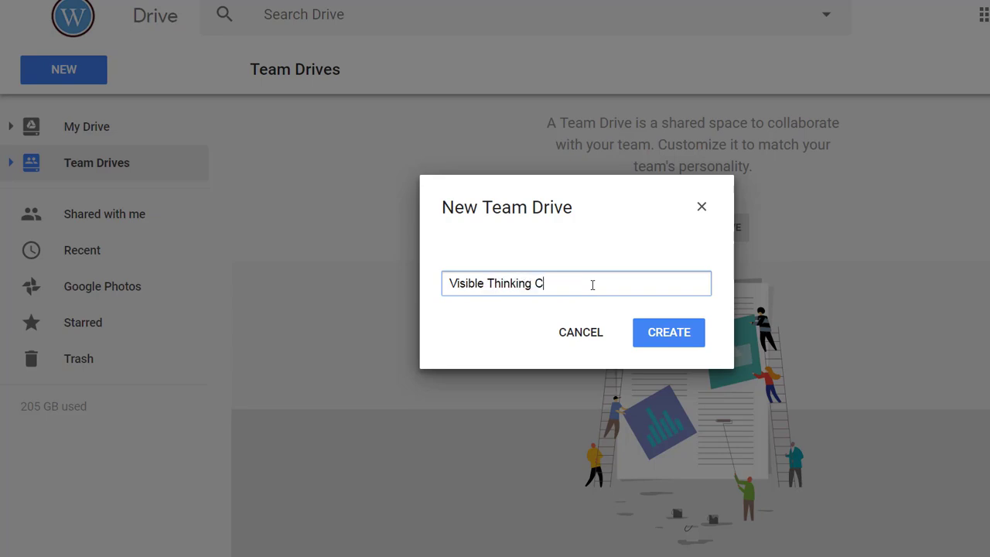
{"action": "left_click", "coordinate": [669, 335]}
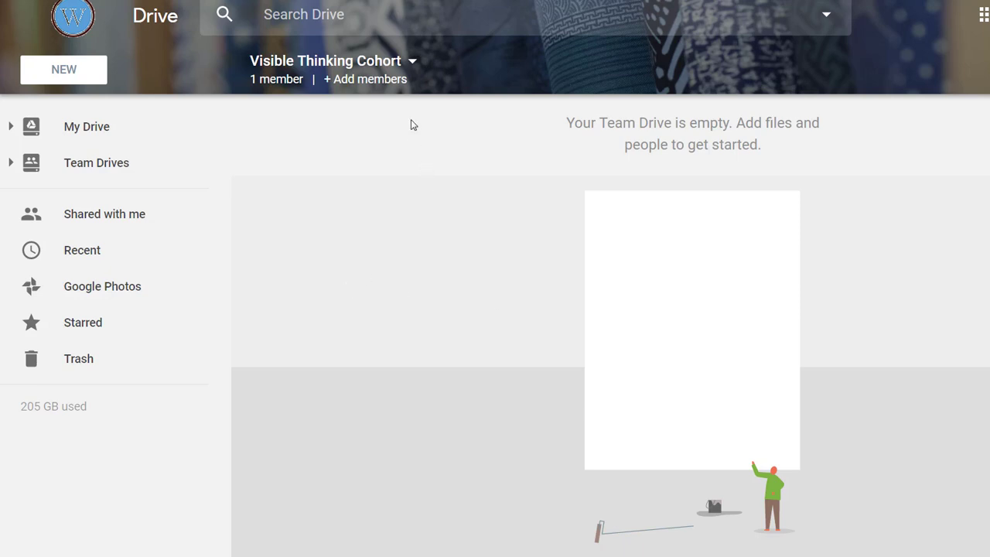
Step: Start adding new members to the Visible Thinking Cohort drive and set their permission level to Edit access
{"action": "left_click", "coordinate": [413, 61]}
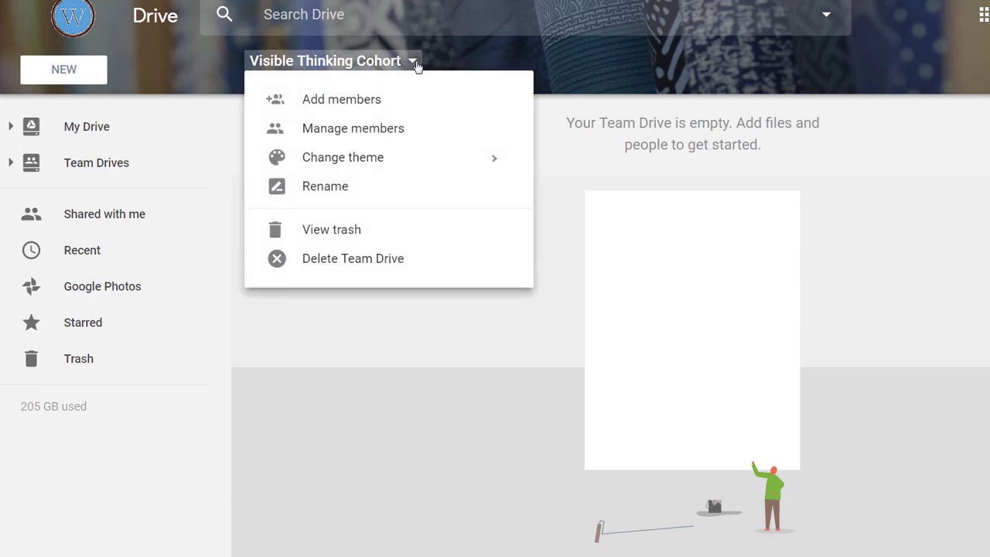
{"action": "mouse_move", "coordinate": [409, 163]}
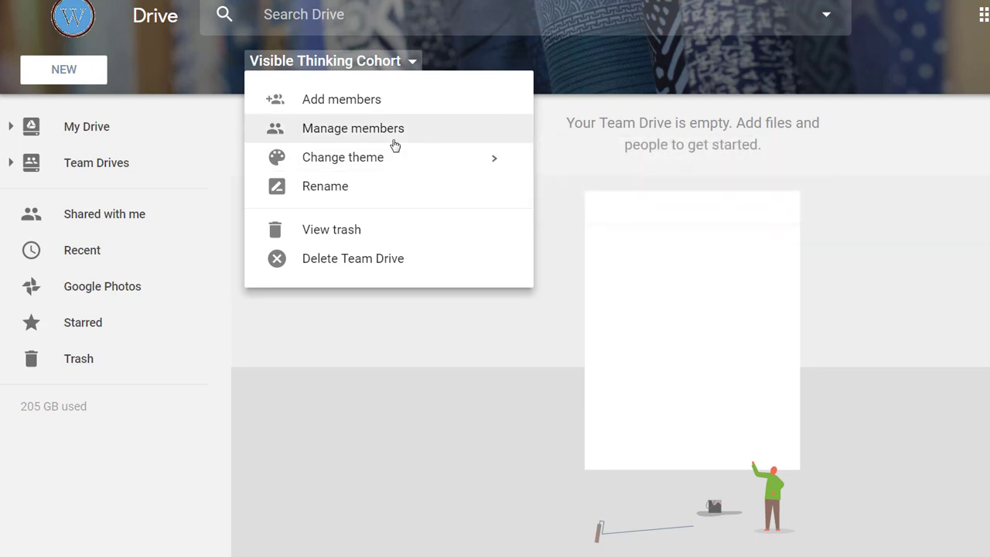
{"action": "left_click", "coordinate": [360, 106]}
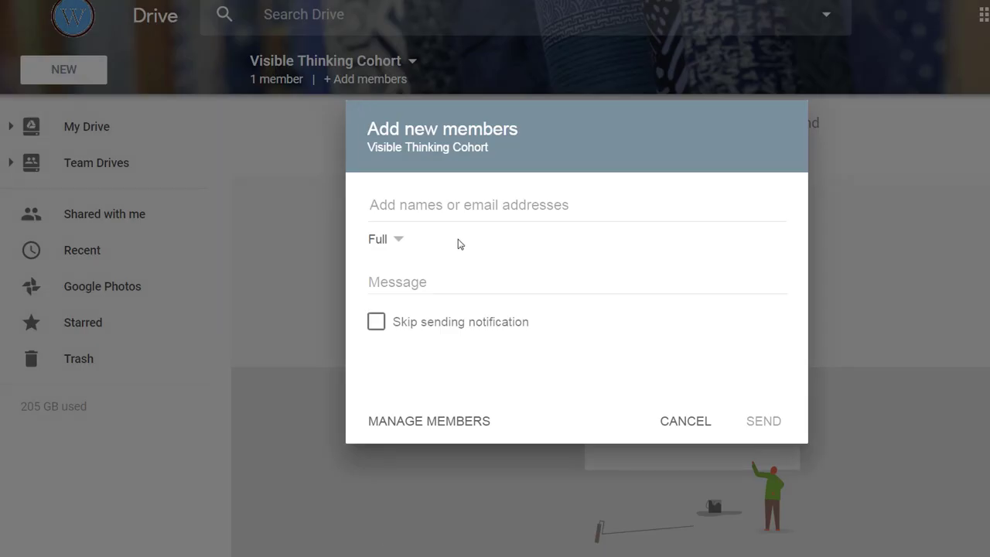
{"action": "left_click", "coordinate": [400, 243]}
{"action": "left_click", "coordinate": [724, 232]}
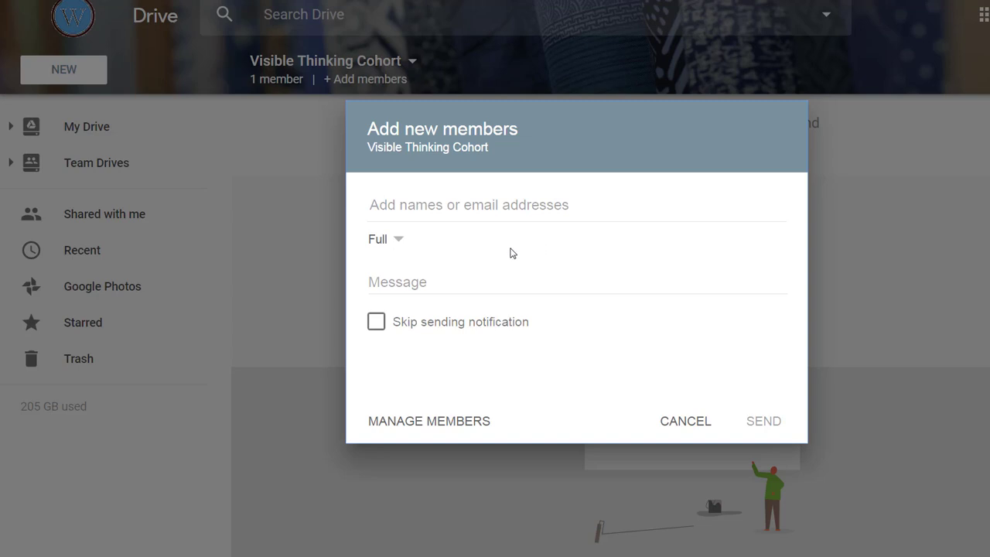
{"action": "left_click", "coordinate": [399, 240]}
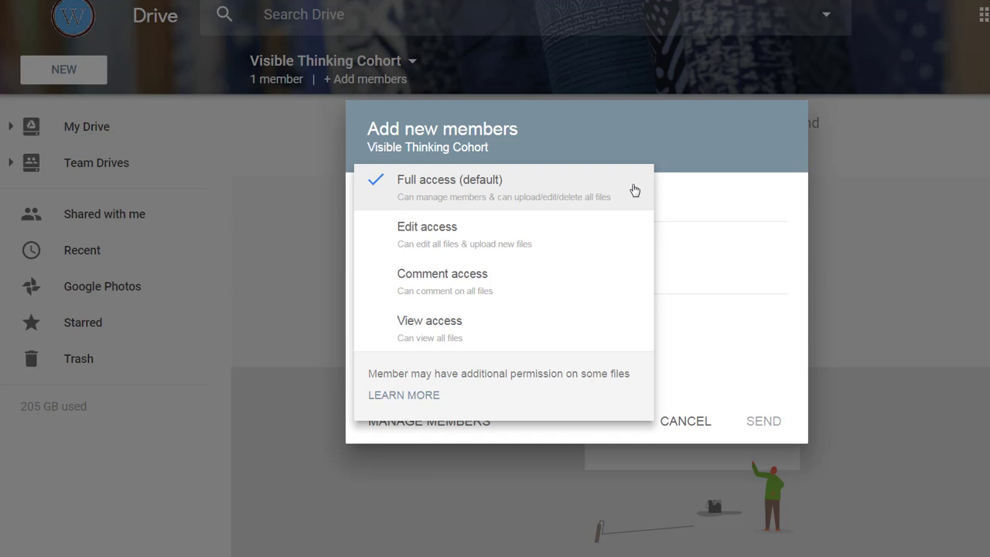
{"action": "left_click", "coordinate": [756, 216]}
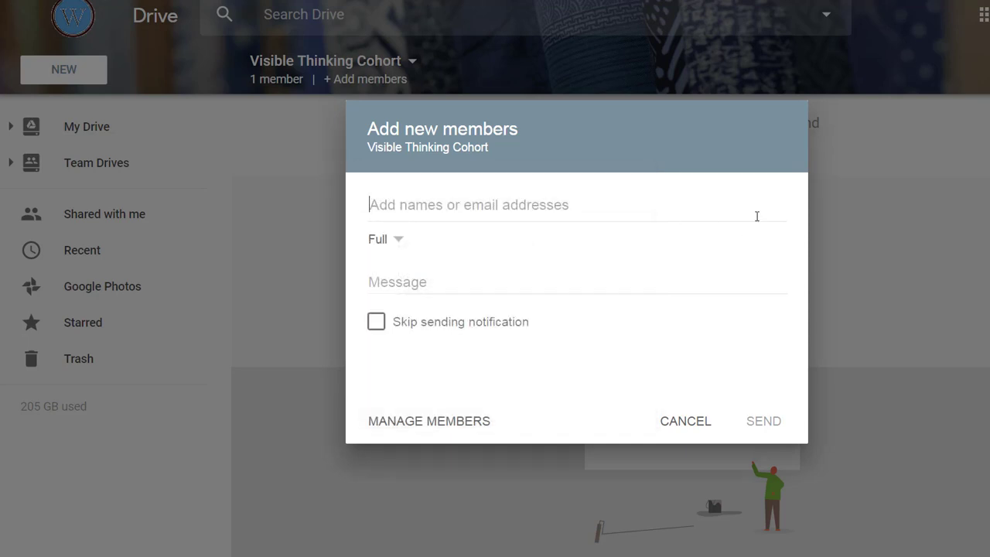
{"action": "left_click", "coordinate": [409, 244]}
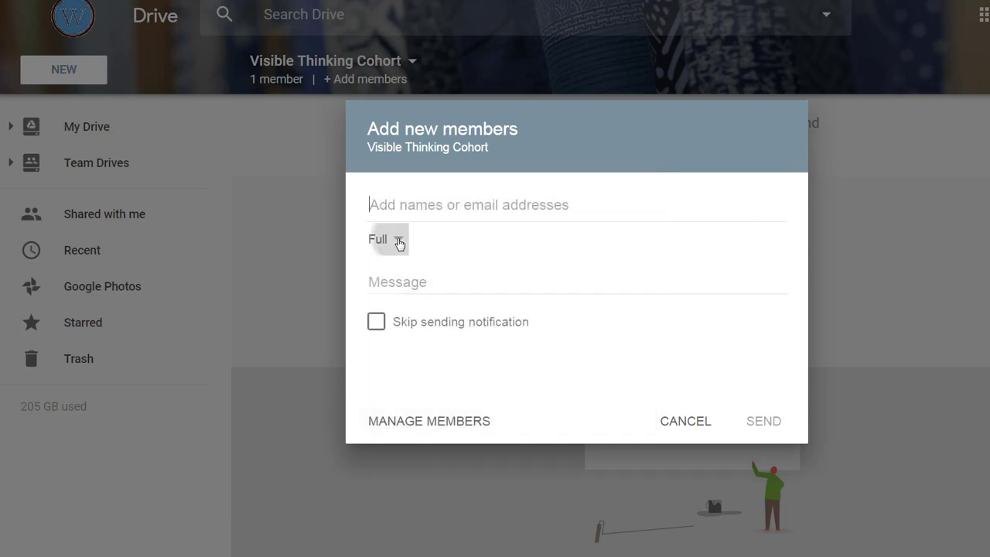
{"action": "left_click", "coordinate": [448, 235]}
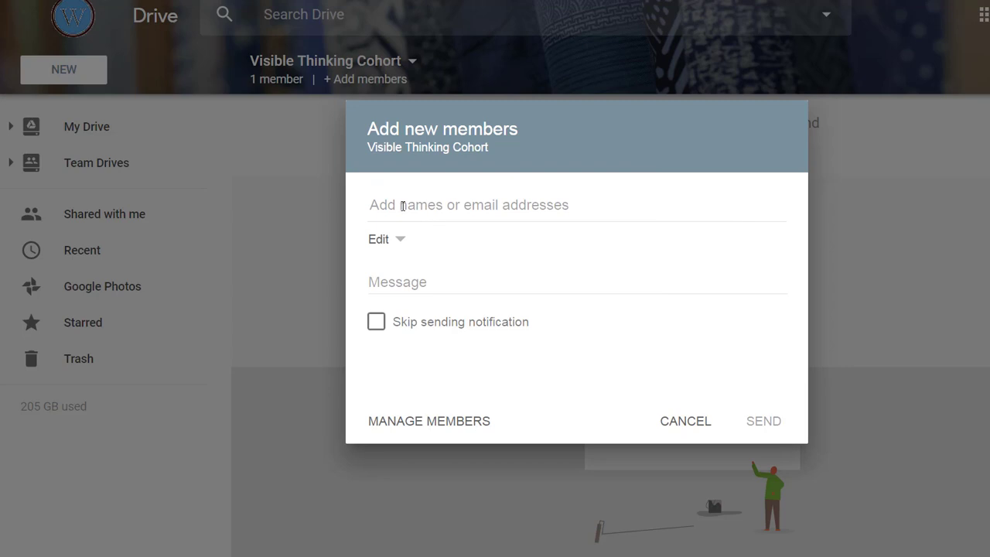
Step: Enter three colleagues as new members, choosing each one's suggested school account from a search on the first name
{"action": "left_click", "coordinate": [403, 205]}
{"action": "type", "text": "jef"}
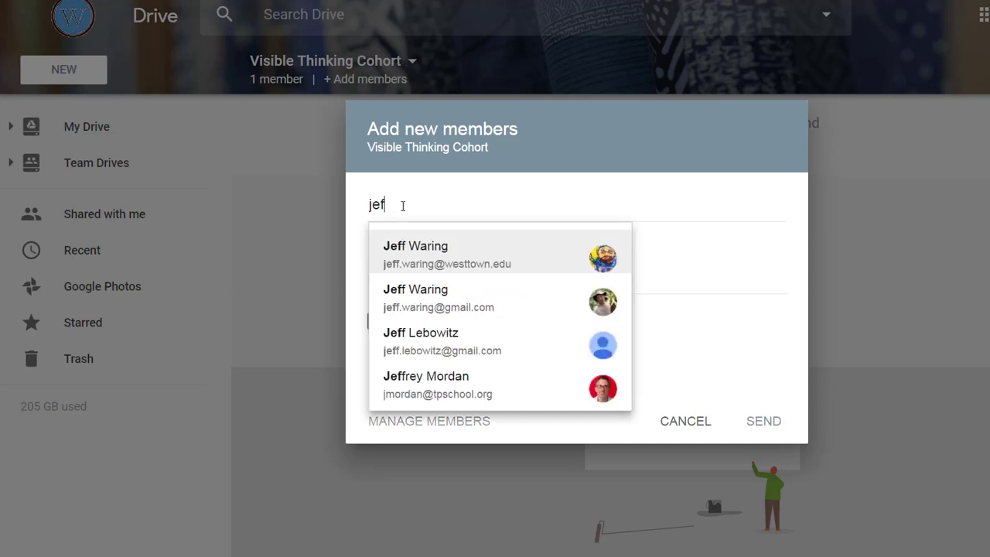
{"action": "left_click", "coordinate": [464, 239]}
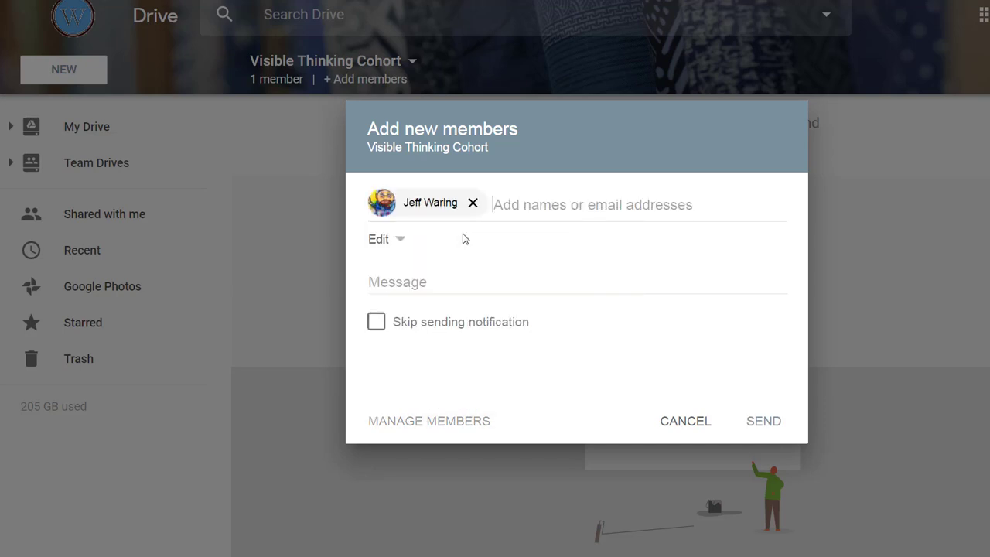
{"action": "type", "text": "lyn"}
{"action": "left_click", "coordinate": [512, 252]}
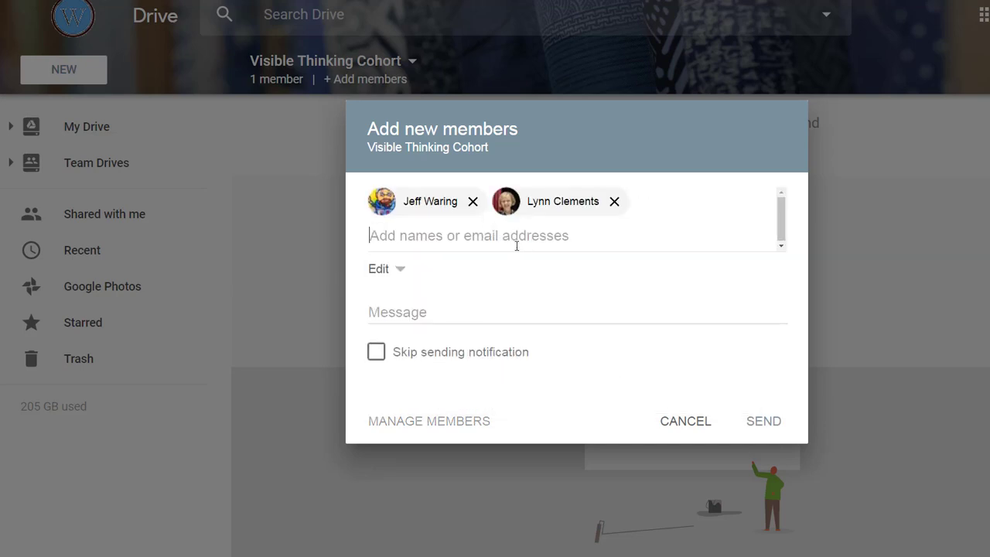
{"action": "type", "text": "lis"}
{"action": "left_click", "coordinate": [490, 300]}
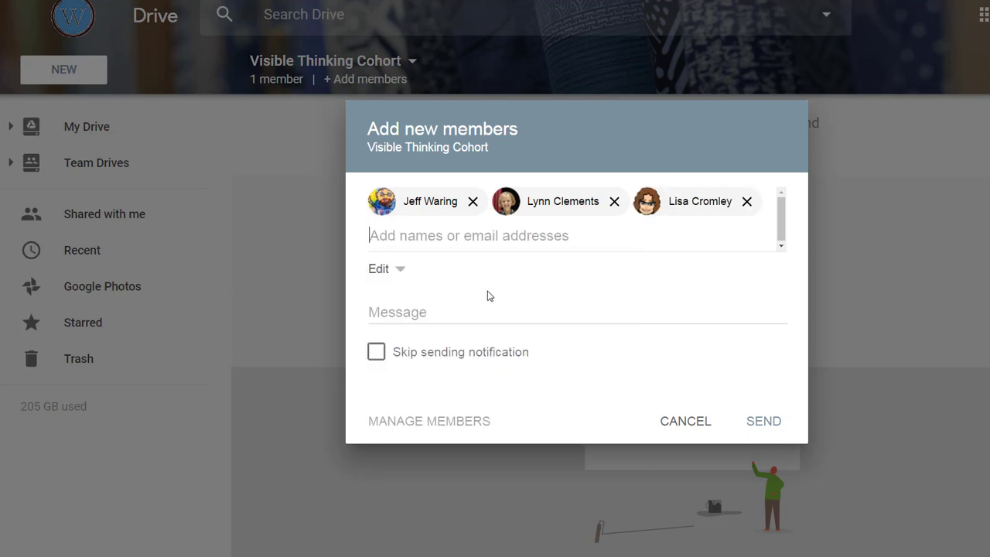
Step: Write the invitation message "Hey, join my team drive for VT Cohort" and send the invitations
{"action": "left_click", "coordinate": [393, 314]}
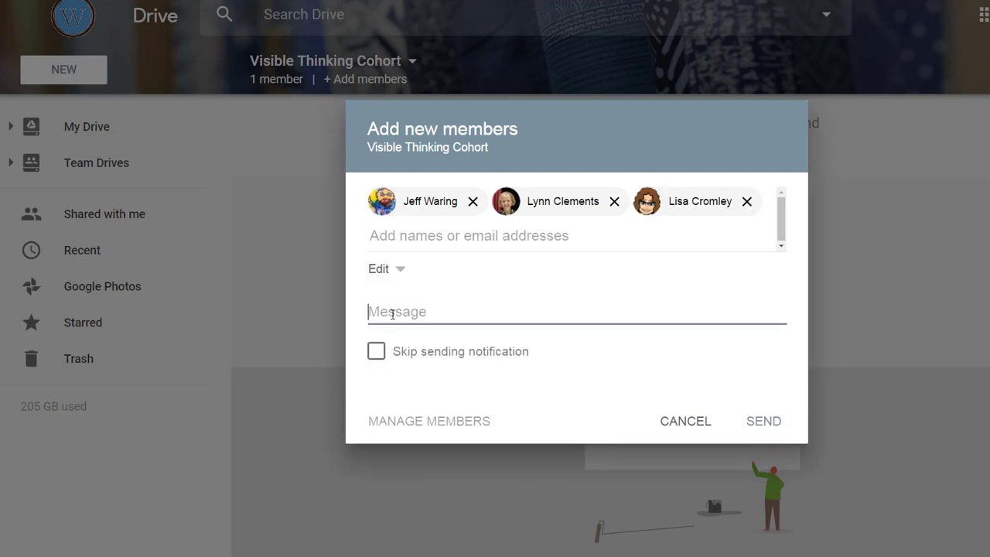
{"action": "type", "text": "Hey, join my team drive for T"}
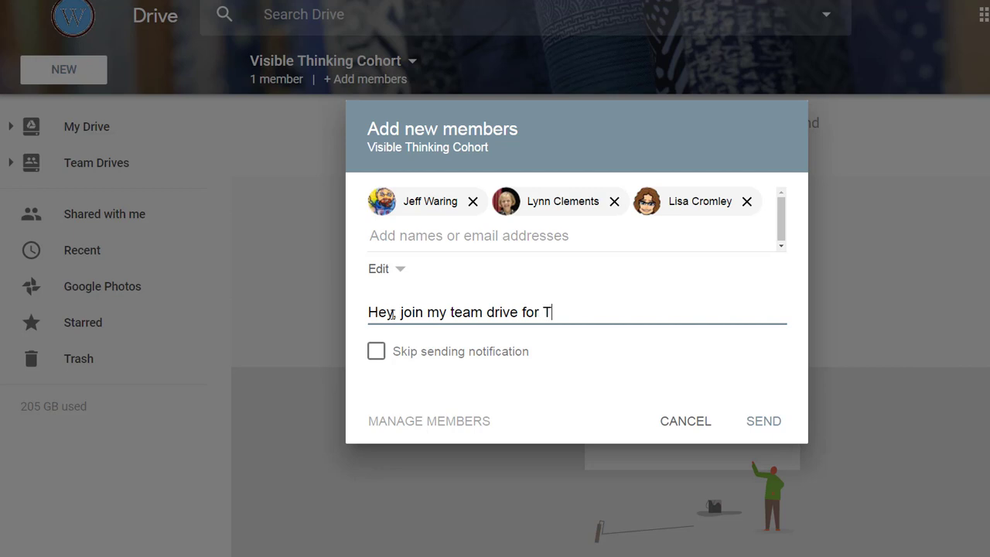
{"action": "key", "text": "BackSpace"}
{"action": "type", "text": "VT Cohort"}
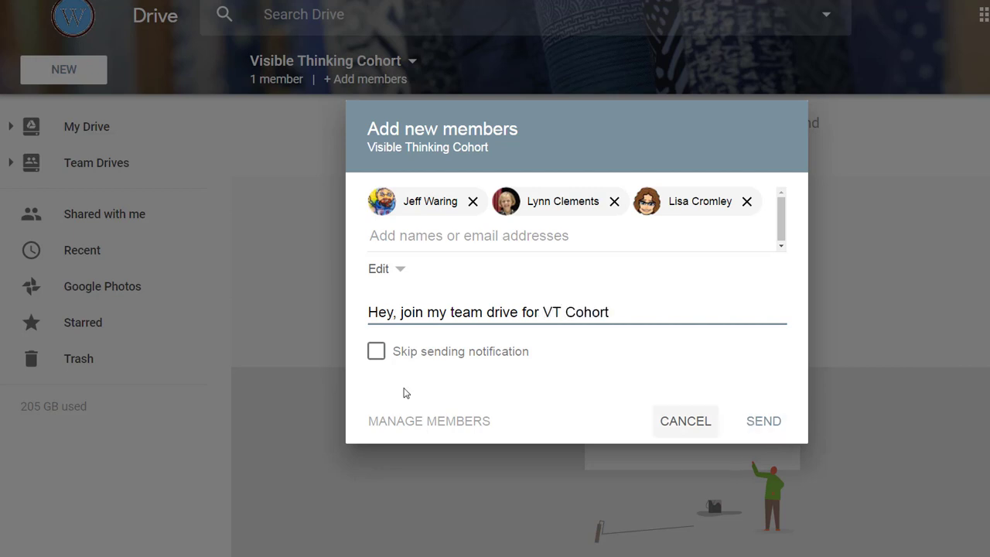
{"action": "left_click", "coordinate": [764, 421]}
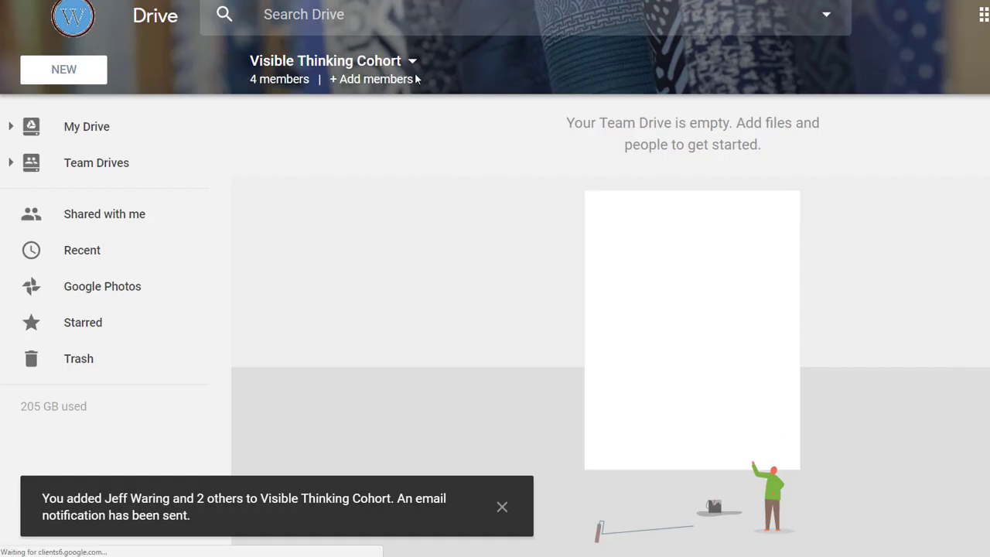
Step: Manage the Team Drive's members and give Full access to the second and fourth people listed
{"action": "left_click", "coordinate": [413, 61]}
{"action": "left_click", "coordinate": [413, 128]}
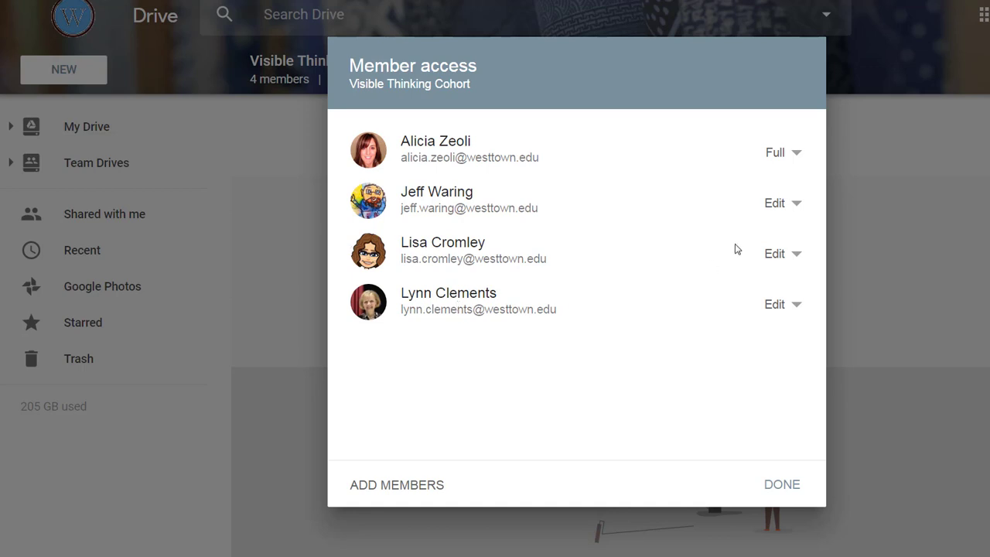
{"action": "left_click", "coordinate": [799, 206]}
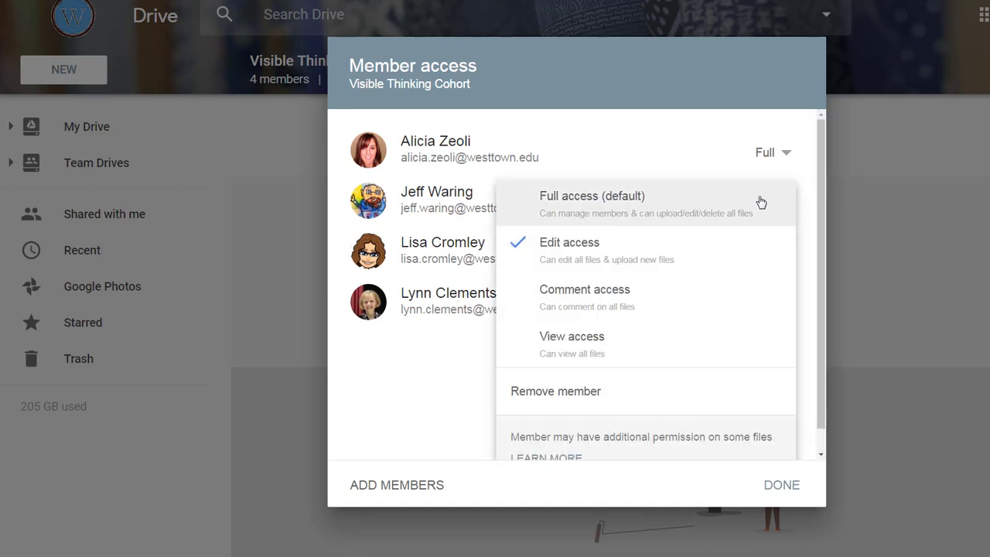
{"action": "left_click", "coordinate": [761, 202]}
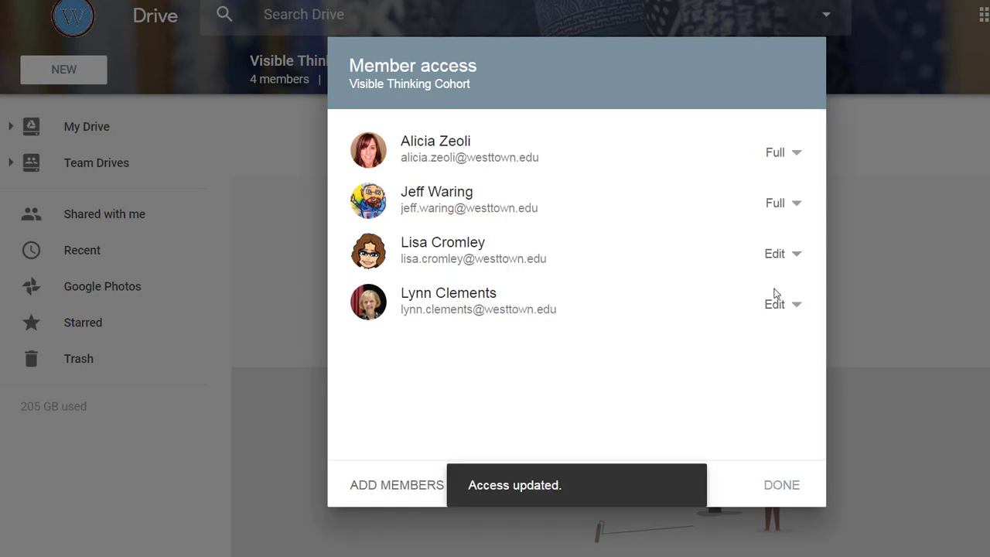
{"action": "left_click", "coordinate": [796, 306]}
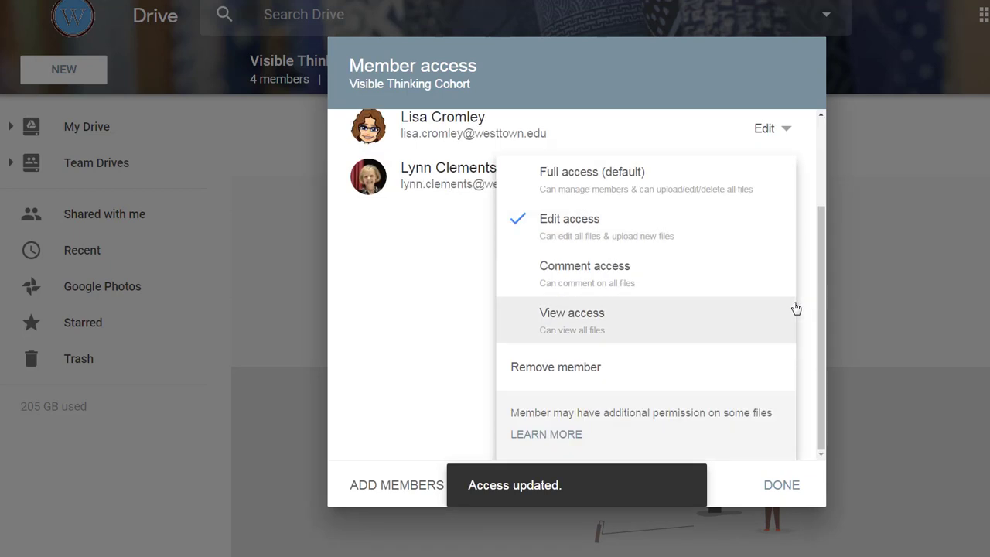
{"action": "left_click", "coordinate": [731, 187]}
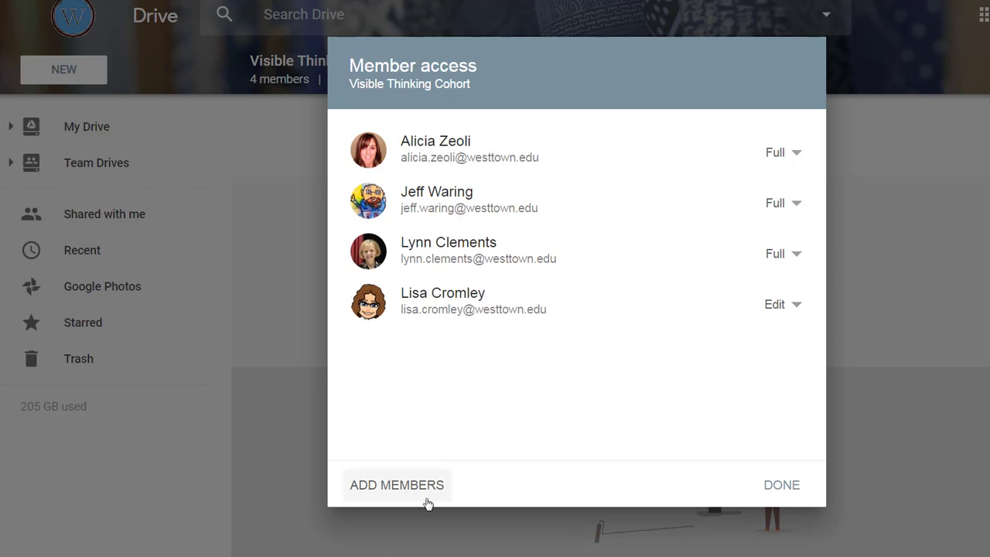
{"action": "left_click", "coordinate": [788, 486]}
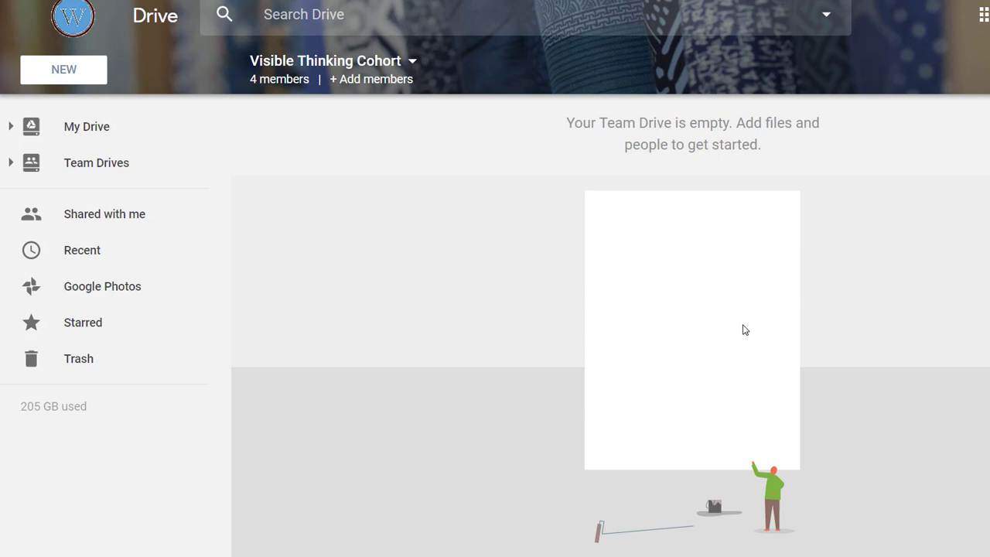
Step: Create a folder named "Cohort Information" in the Visible Thinking Cohort drive
{"action": "mouse_move", "coordinate": [313, 556]}
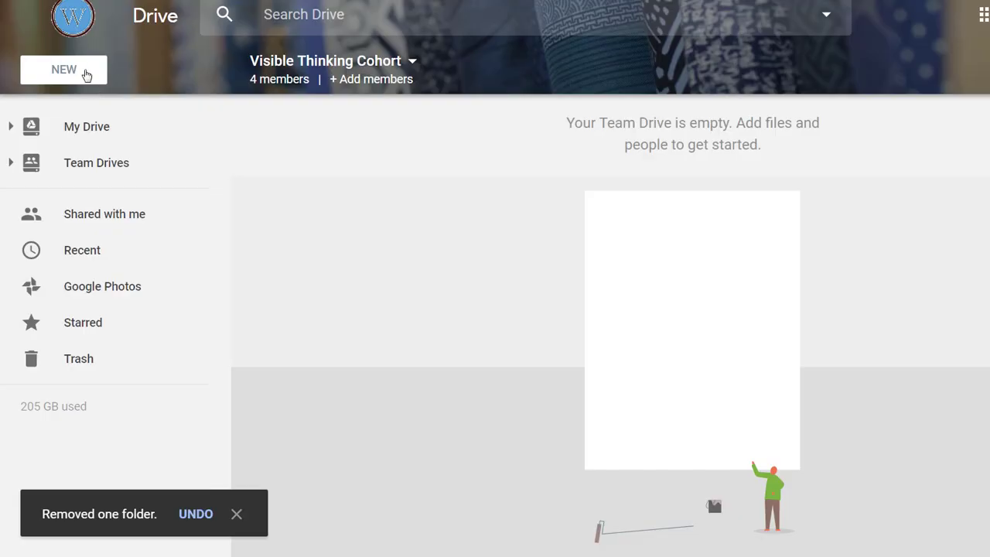
{"action": "left_click", "coordinate": [60, 68]}
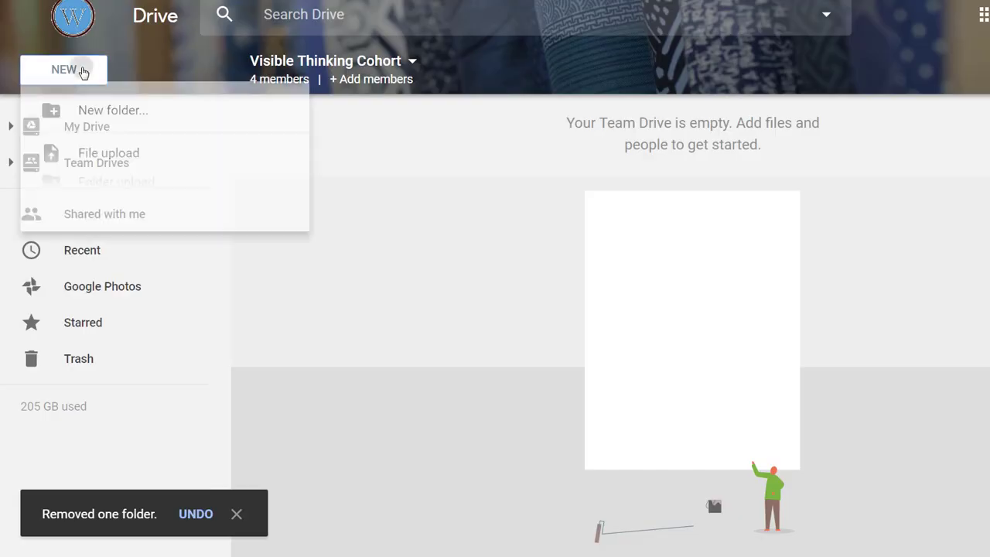
{"action": "left_click", "coordinate": [116, 116]}
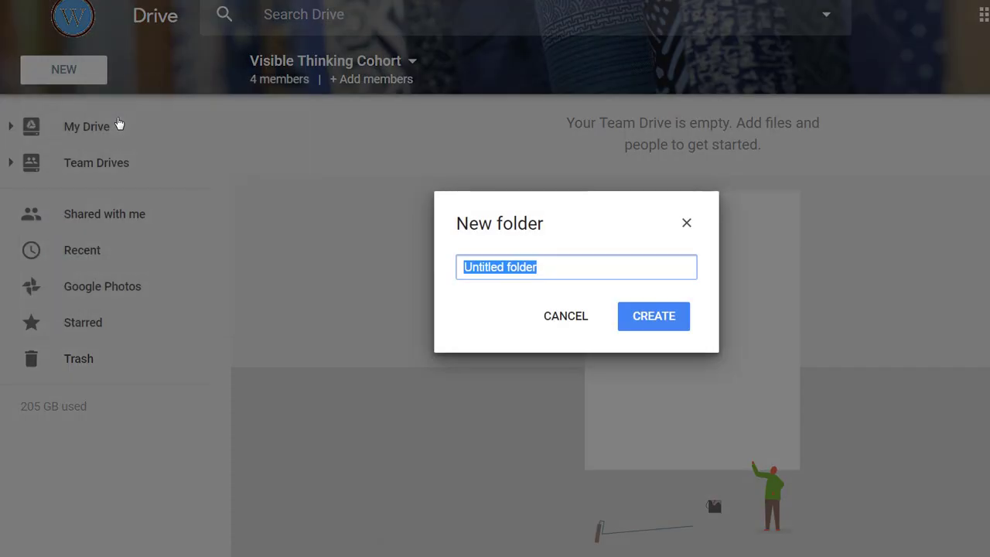
{"action": "type", "text": "Cd"}
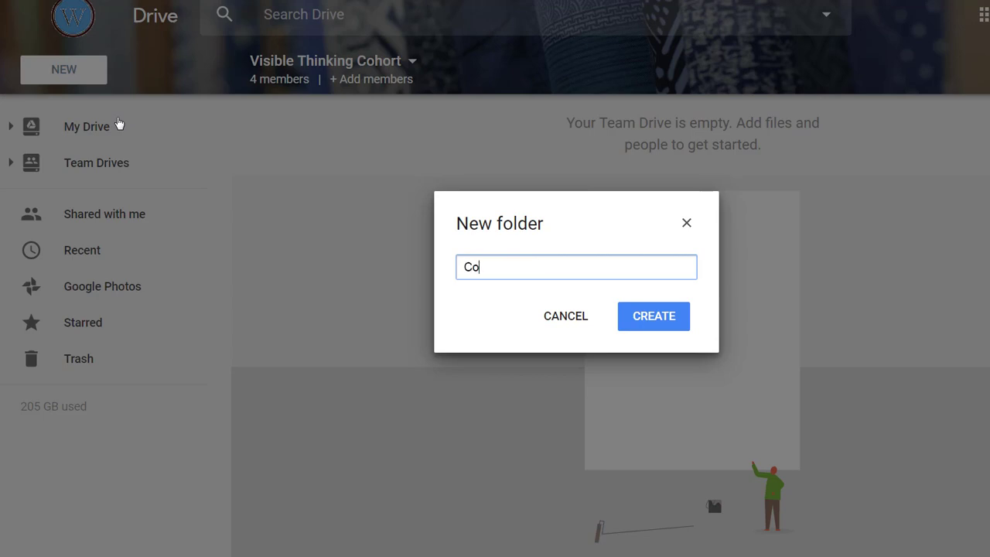
{"action": "key", "text": "BackSpace"}
{"action": "type", "text": "ohort Information"}
{"action": "left_click", "coordinate": [666, 318]}
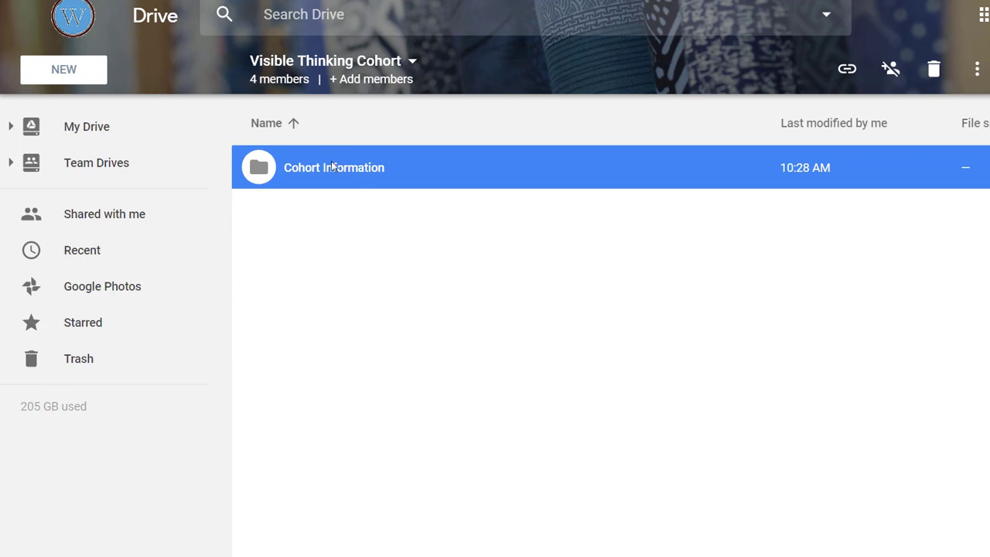
{"action": "right_click", "coordinate": [321, 169]}
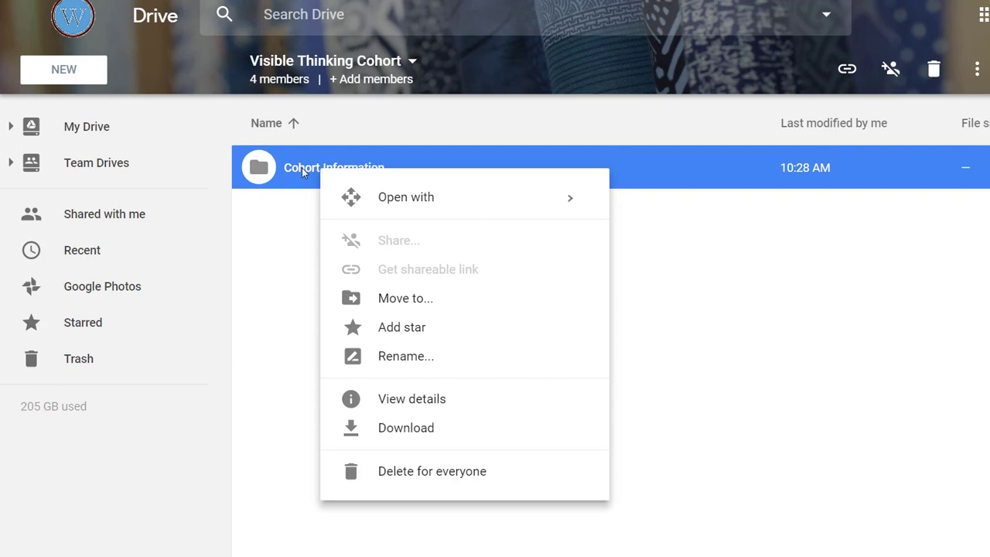
{"action": "left_click", "coordinate": [288, 245]}
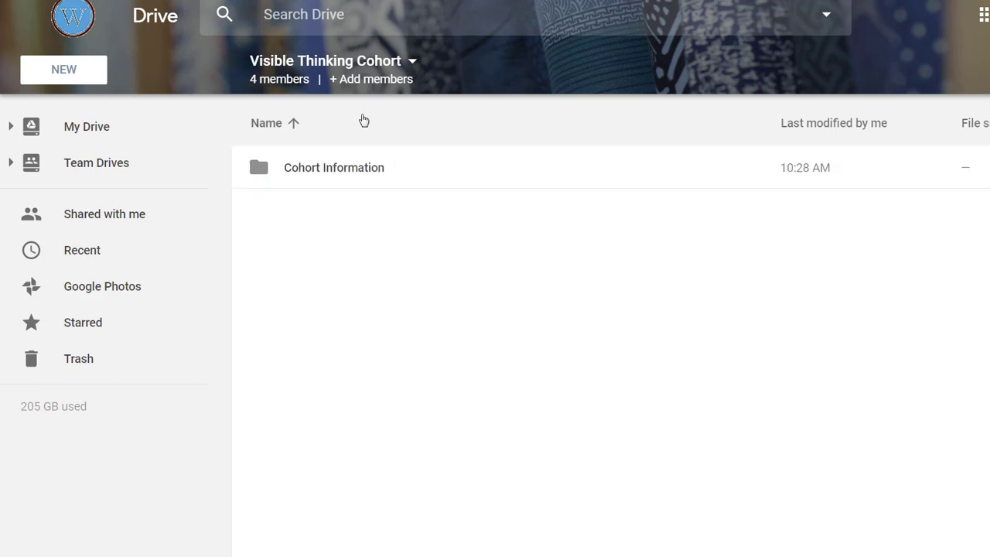
Step: Check the Visible Thinking Cohort drive's management options and open the Cohort Information folder
{"action": "left_click", "coordinate": [412, 63]}
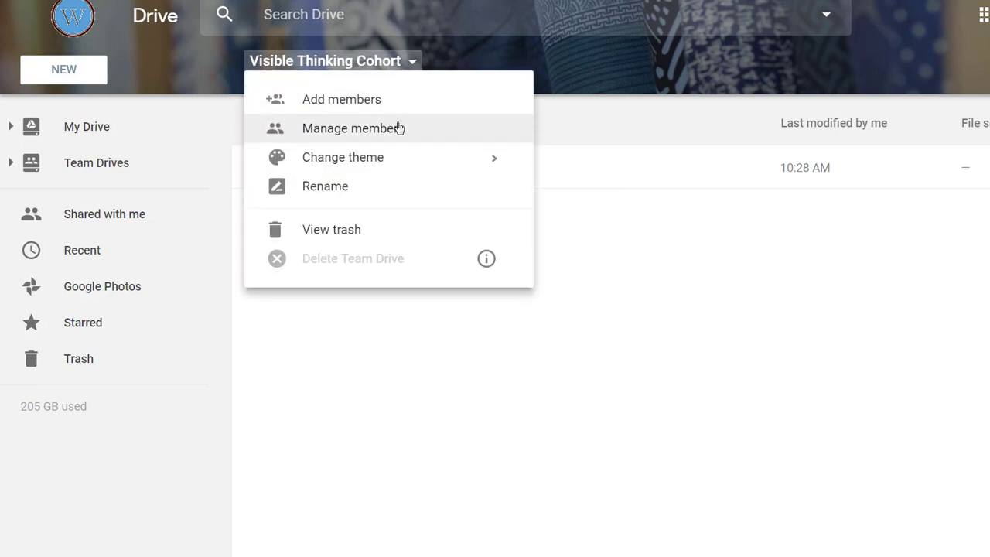
{"action": "left_click", "coordinate": [641, 117]}
{"action": "left_click", "coordinate": [327, 178]}
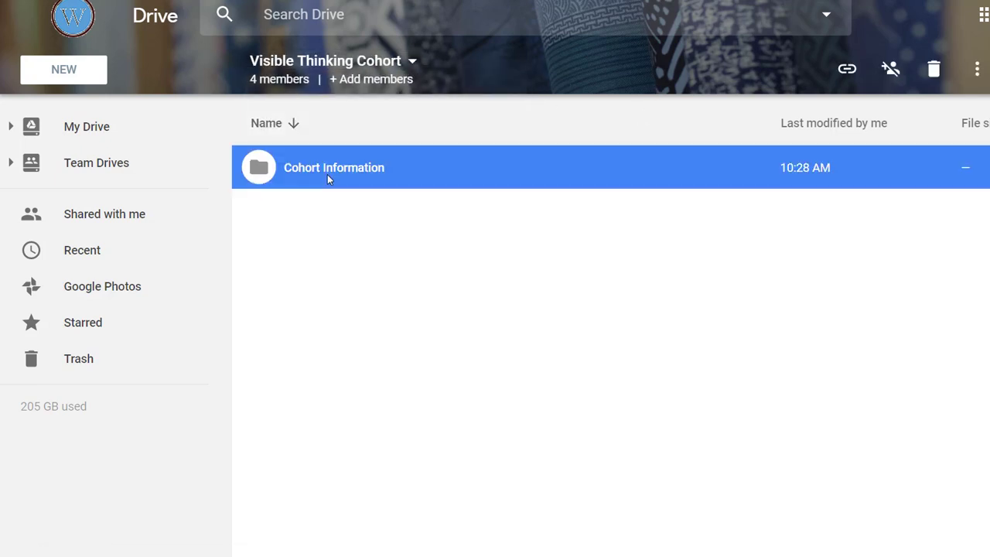
{"action": "double_click", "coordinate": [328, 176]}
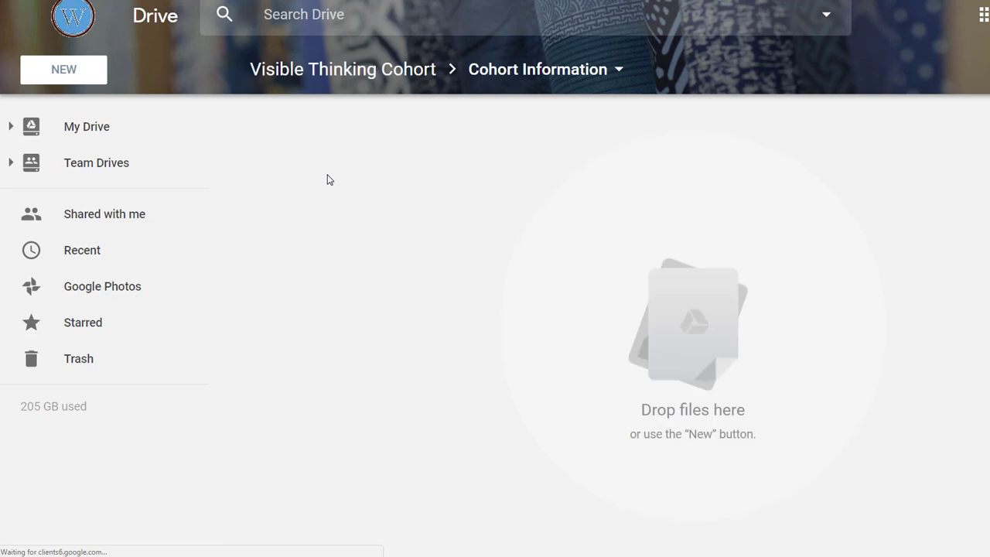
Step: Create a new Google Docs document in the Cohort Information folder and title it "Visible Thinking"
{"action": "left_click", "coordinate": [101, 71]}
{"action": "left_click", "coordinate": [118, 227]}
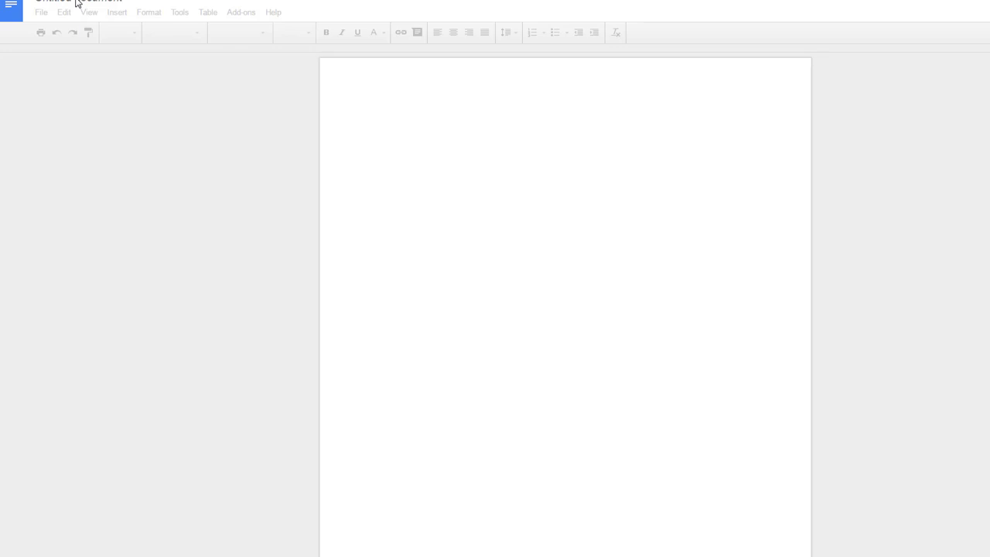
{"action": "left_click", "coordinate": [77, 2]}
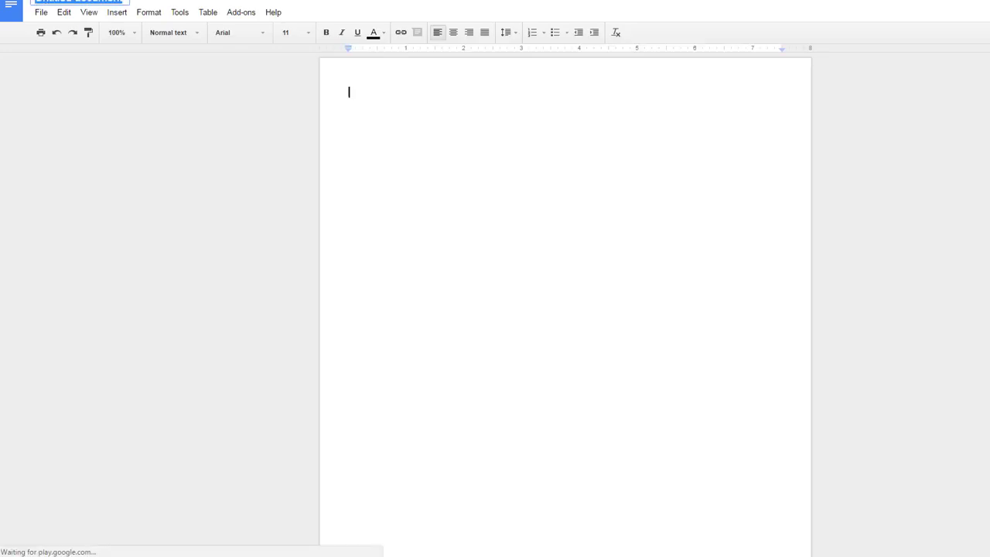
{"action": "type", "text": "Thes"}
{"action": "type", "text": "le Thinking"}
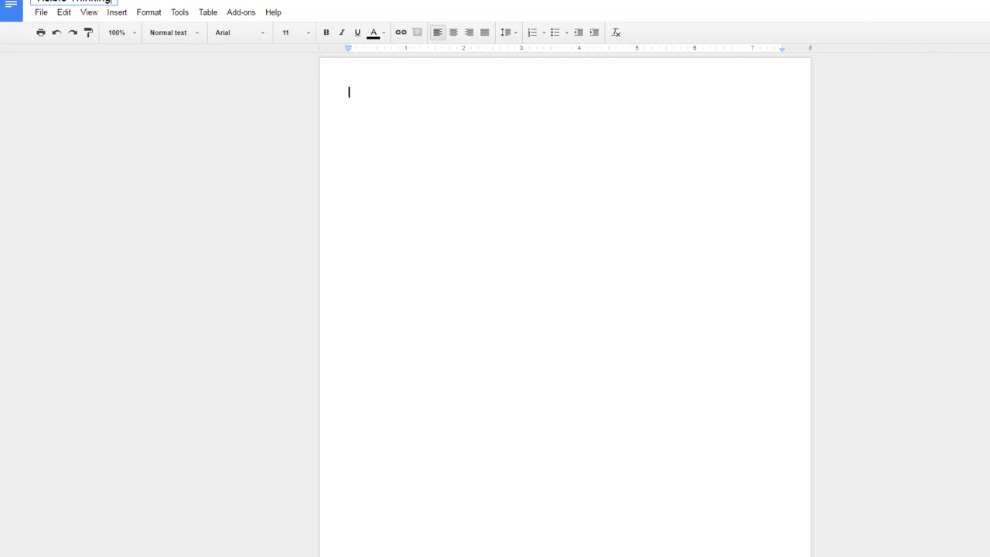
Step: Open the Visible Thinking document's sharing settings and examine the access levels for additional people, keeping Edit selected
{"action": "left_click", "coordinate": [959, 3]}
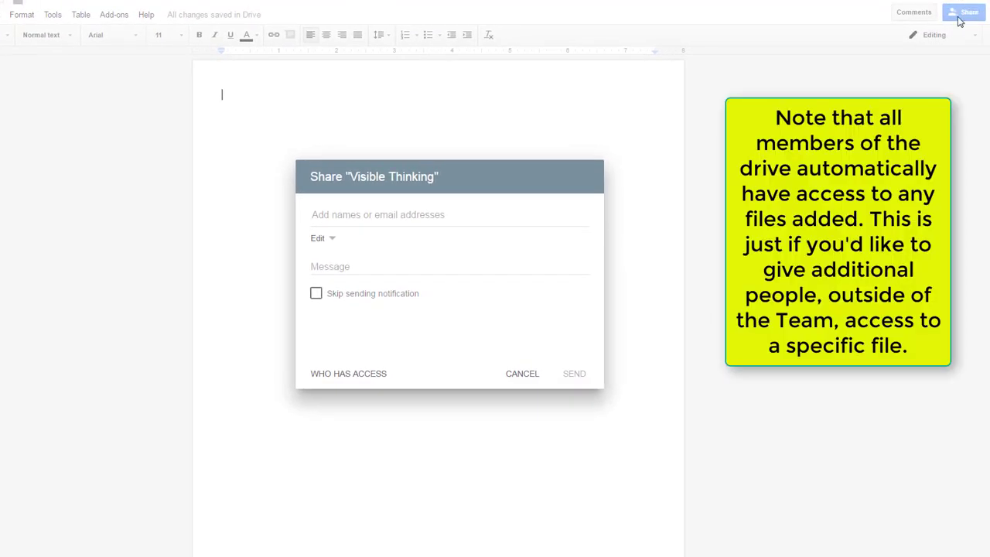
{"action": "left_click", "coordinate": [335, 241]}
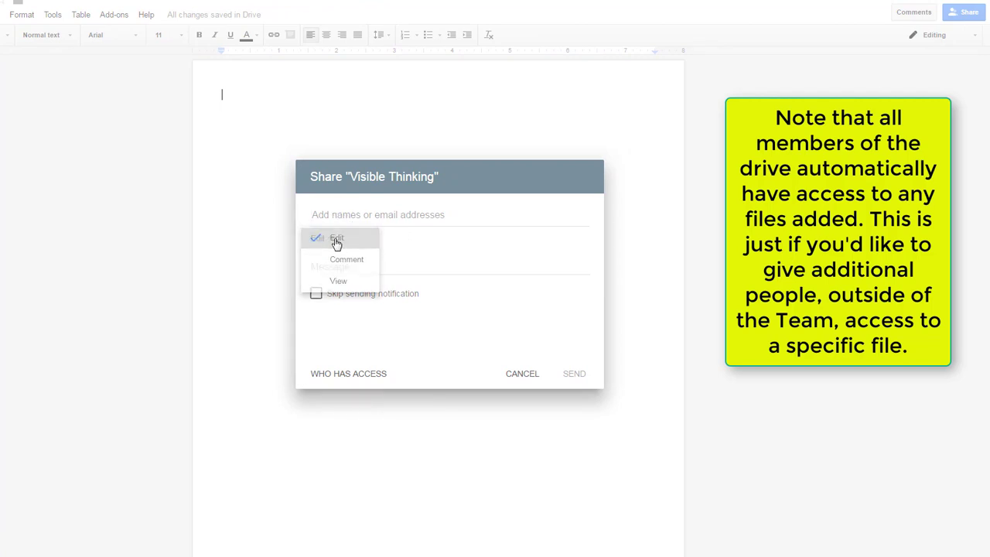
{"action": "left_click", "coordinate": [336, 241]}
{"action": "left_click", "coordinate": [335, 241]}
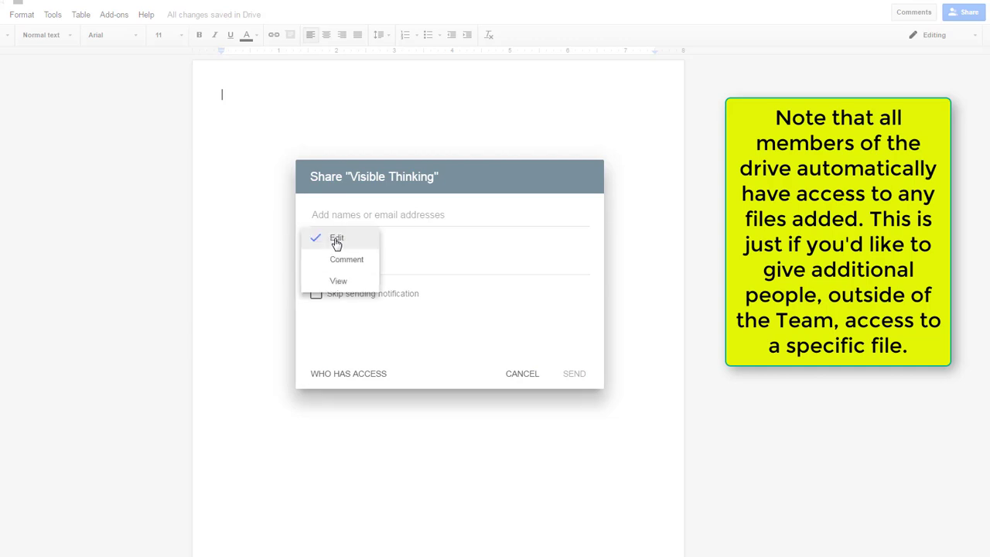
{"action": "left_click", "coordinate": [336, 239]}
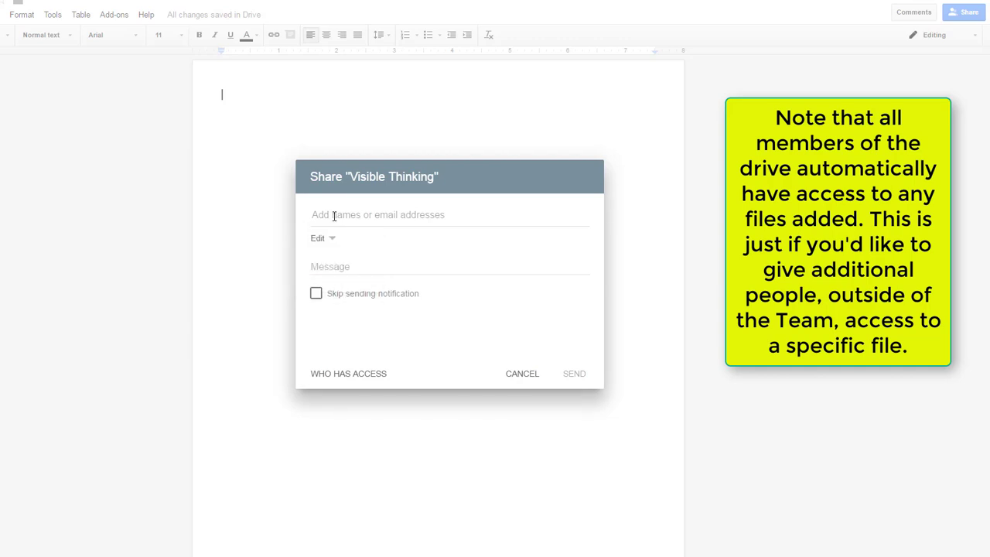